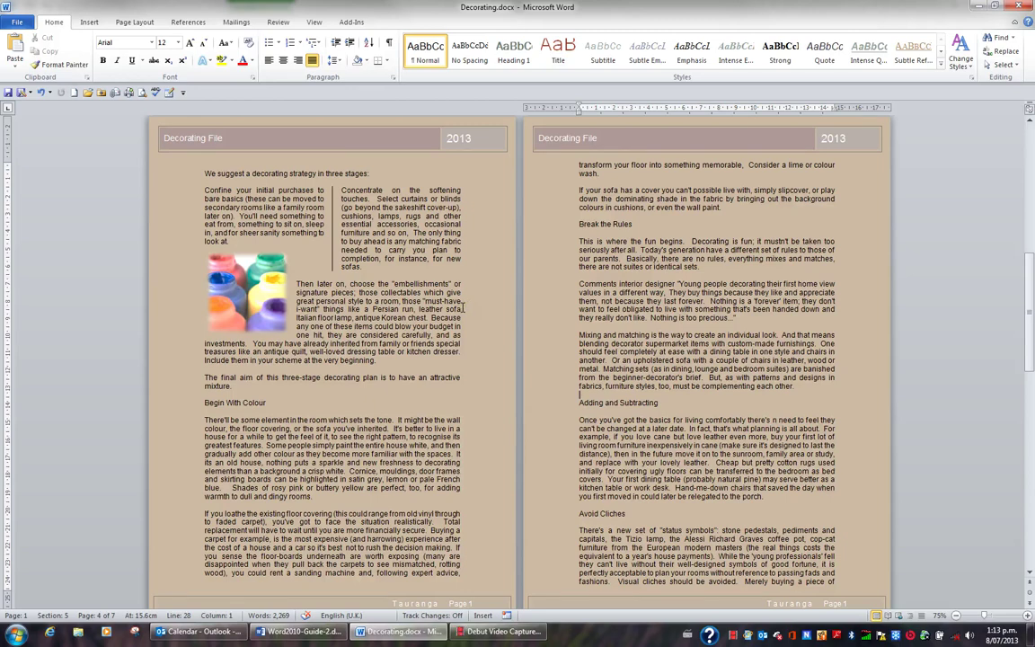
# Place the cursor after the paint-pots paragraph on page 3 and start Draw Text Box
pyautogui.click(381, 361)
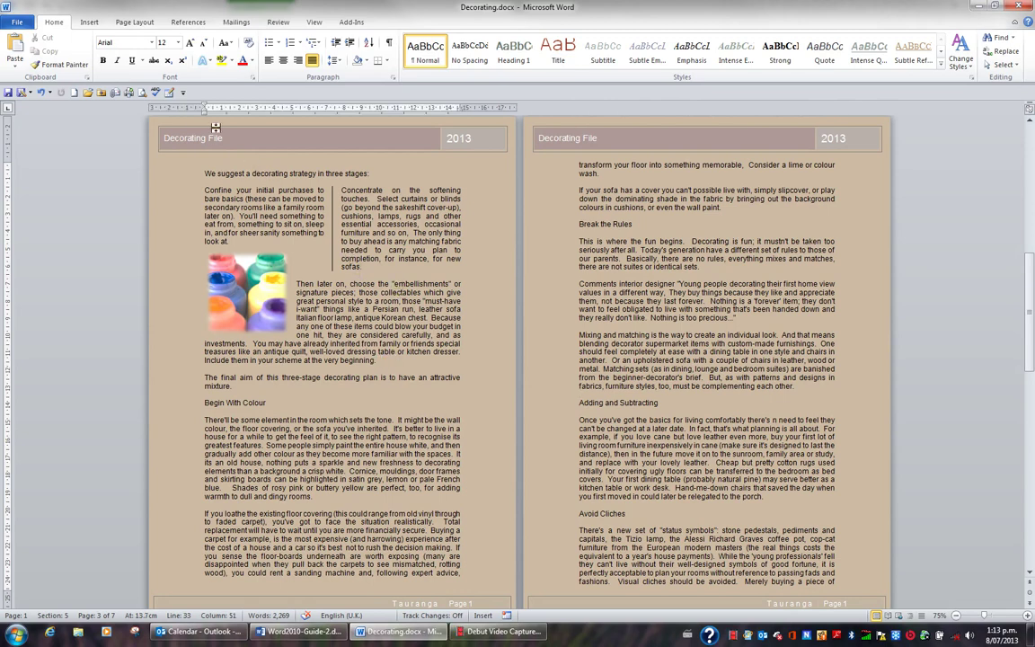
pyautogui.click(89, 22)
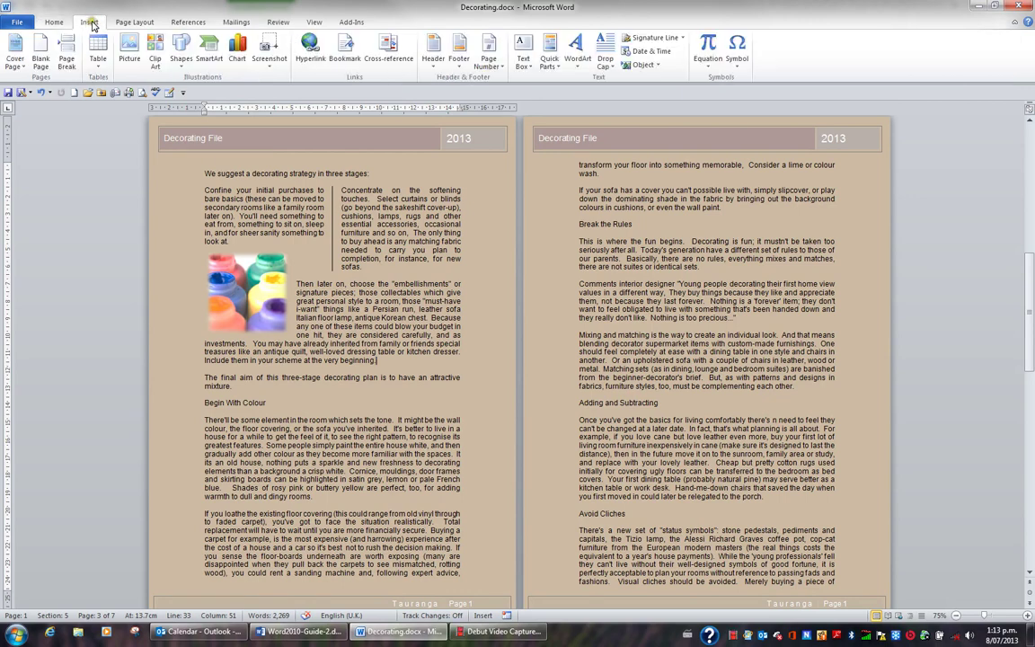
pyautogui.click(525, 64)
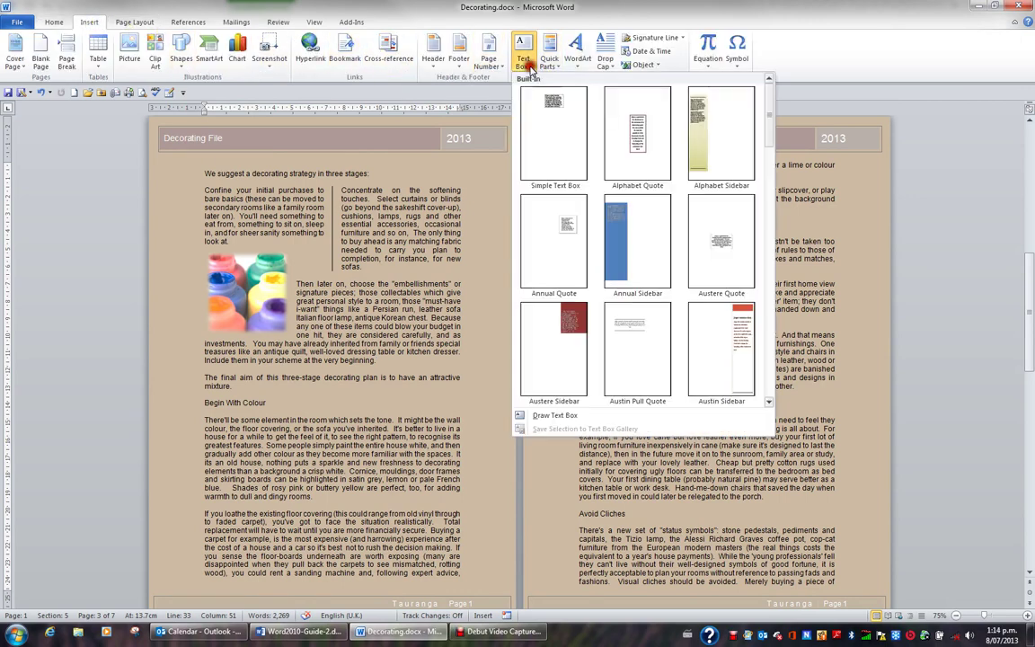
pyautogui.click(561, 417)
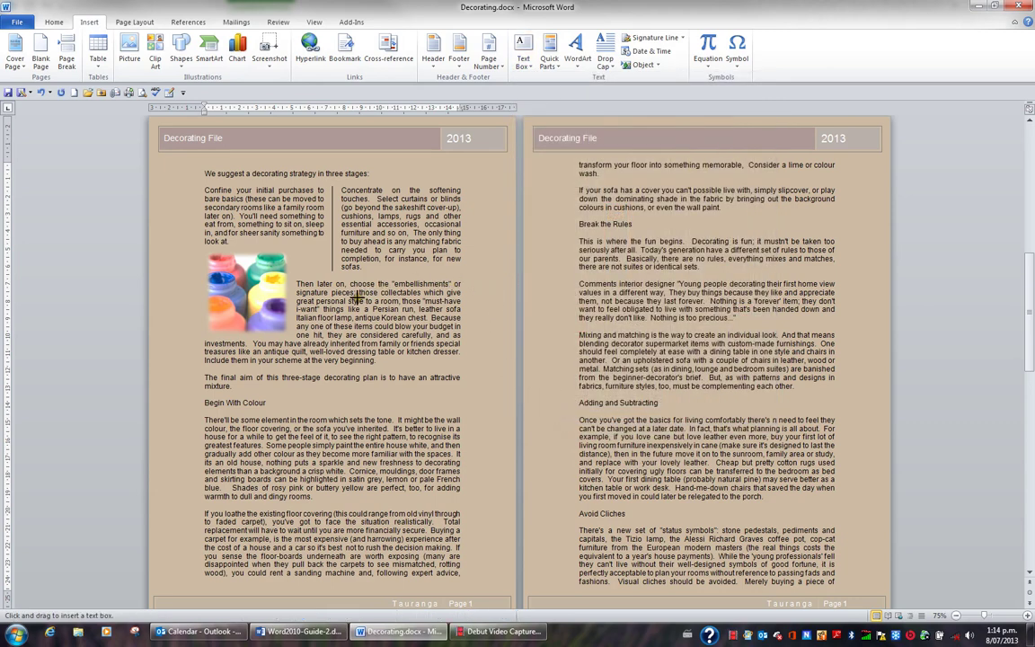
# Draw a text box beside the paint-pots picture and type 'later choose the signature pieces'
pyautogui.moveTo(313, 273)
pyautogui.mouseDown()
pyautogui.moveTo(345, 321)
pyautogui.moveTo(397, 355)
pyautogui.moveTo(459, 376)
pyautogui.mouseUp()
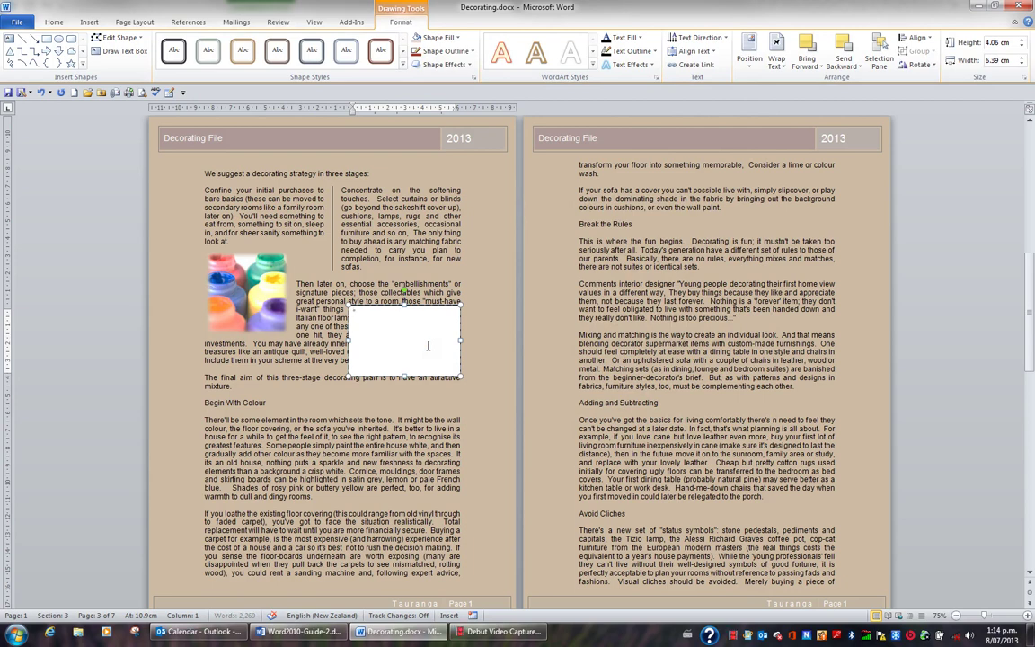
pyautogui.write('Isyrt vch')
pyautogui.press('BackSpace')
pyautogui.press('BackSpace')
pyautogui.press('BackSpace')
pyautogui.press('BackSpace')
pyautogui.press('BackSpace')
pyautogui.press('BackSpace')
pyautogui.press('BackSpace')
pyautogui.press('BackSpace')
pyautogui.press('BackSpace')
pyautogui.write('later choose the signature pieces')
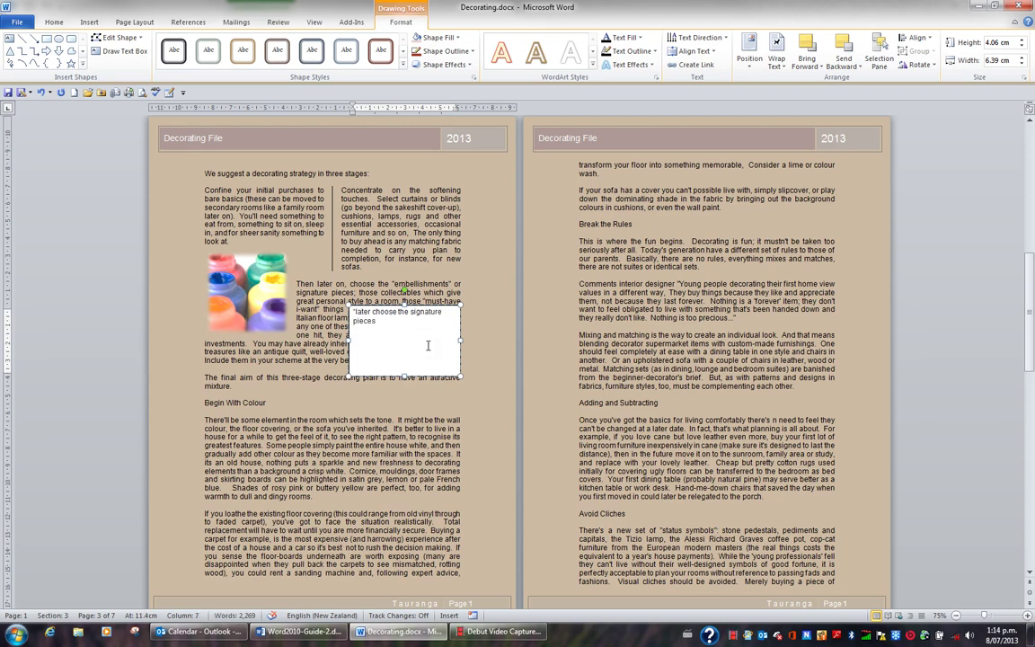
pyautogui.write("'")
# Select the quote text and set its font to Times New Roman
pyautogui.moveTo(388, 316); pyautogui.dragTo(353, 314)
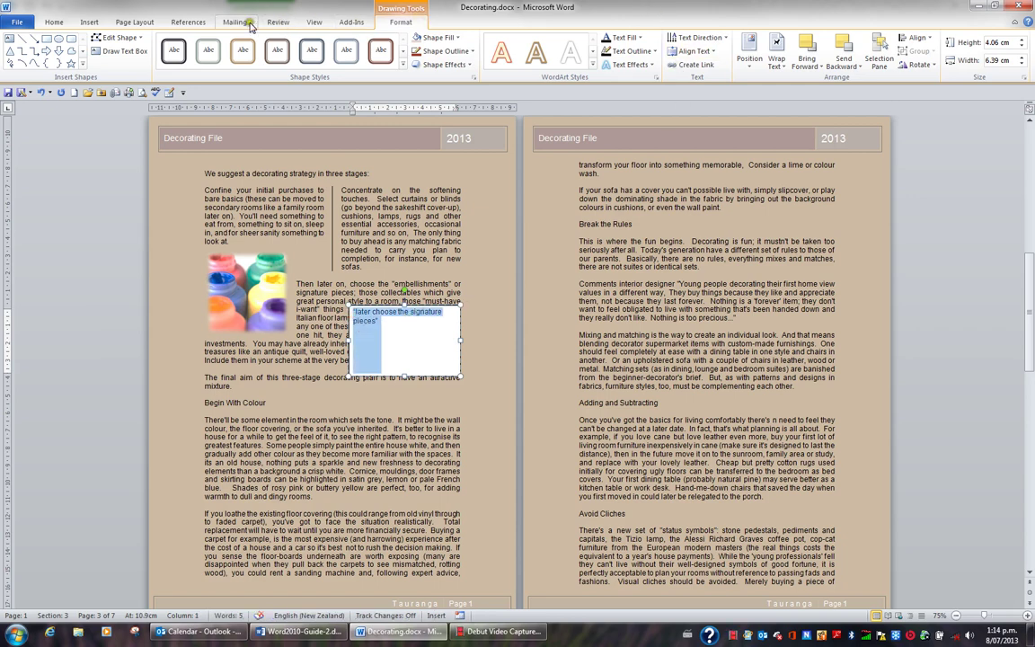
pyautogui.click(54, 22)
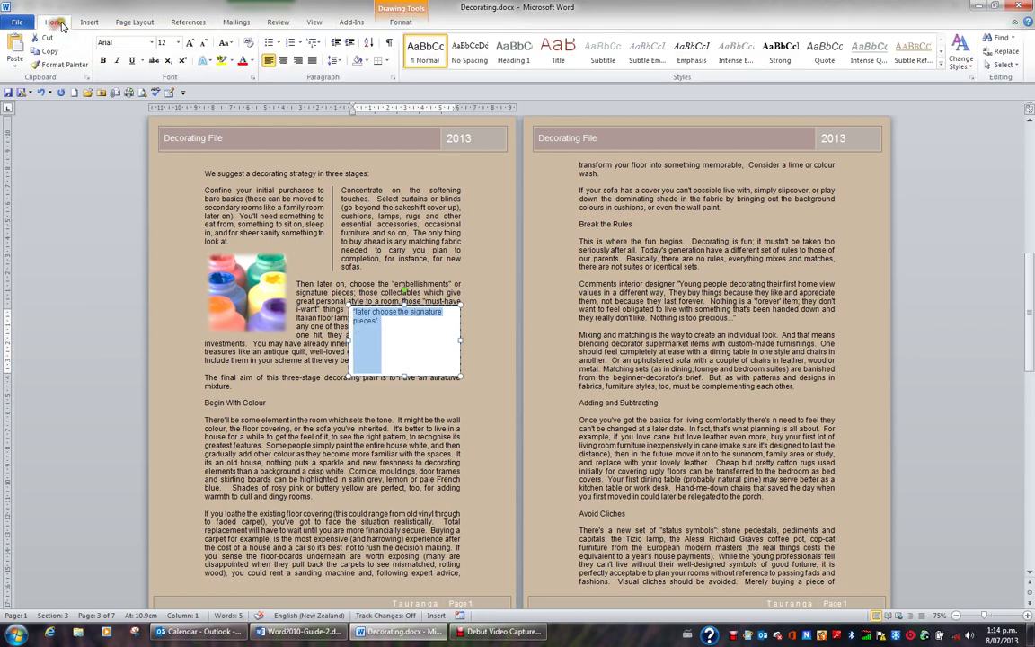
pyautogui.click(151, 42)
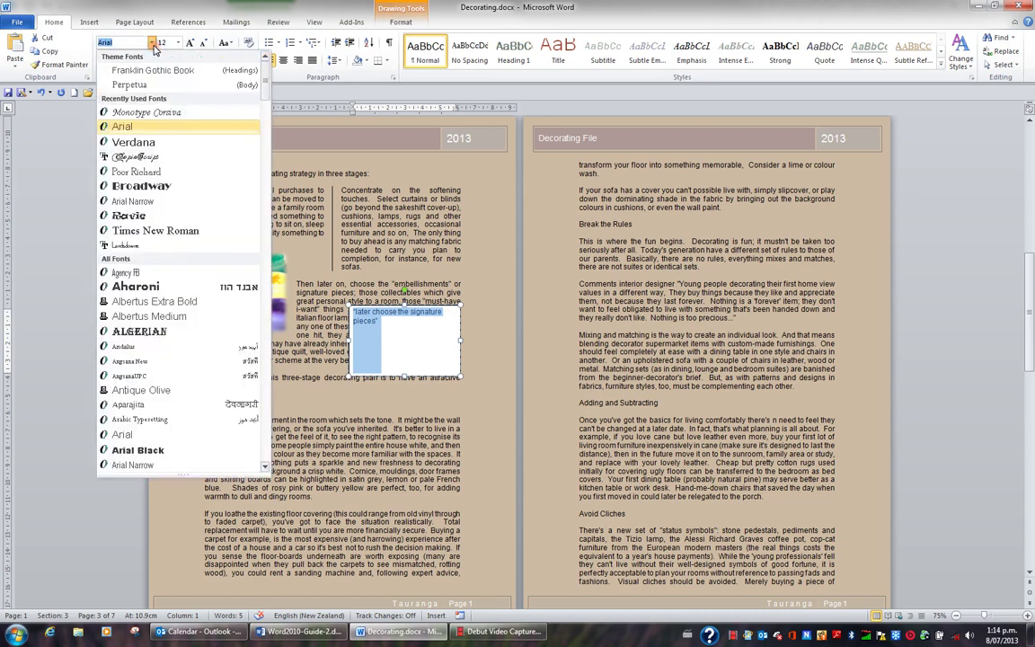
pyautogui.click(154, 231)
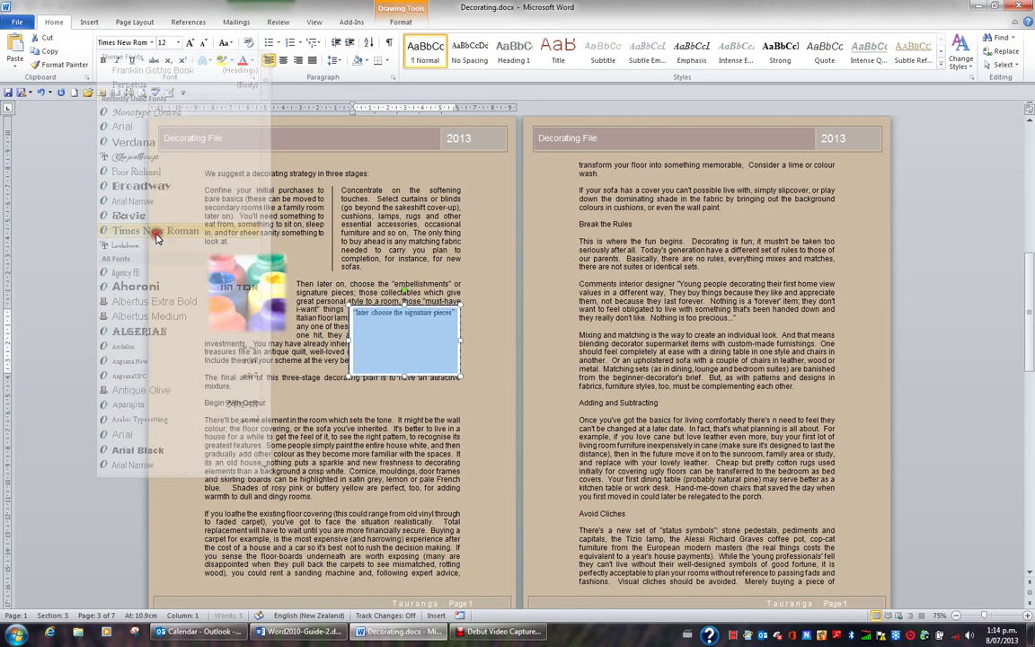
# Enlarge the quote to 24 pt, make it italic and centre it in the box
pyautogui.click(191, 45)
pyautogui.click(190, 46)
pyautogui.click(190, 46)
pyautogui.click(191, 46)
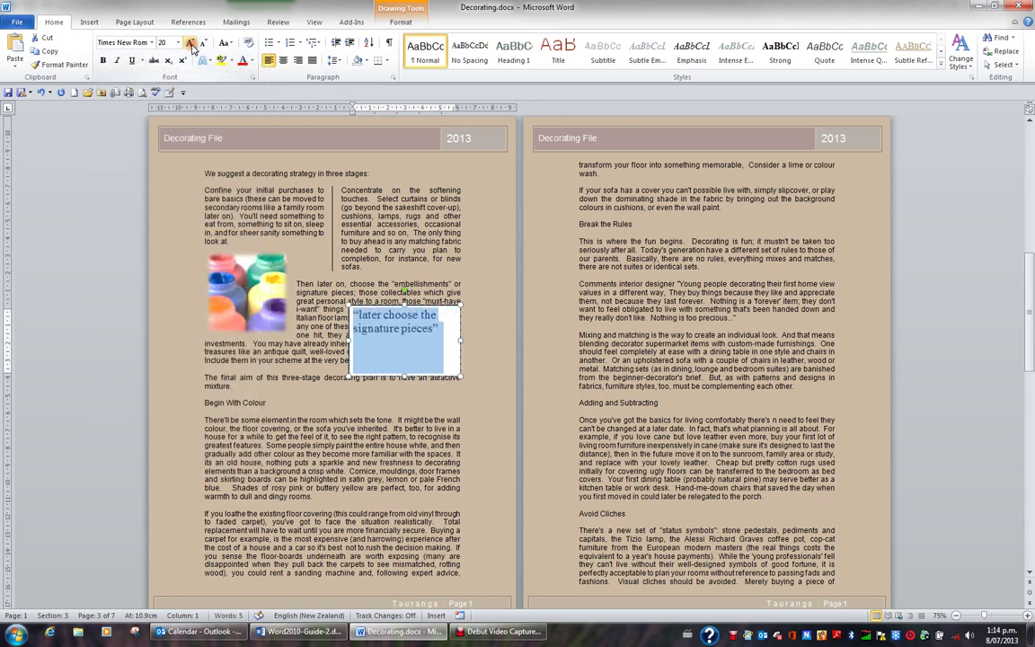
pyautogui.click(190, 46)
pyautogui.click(190, 46)
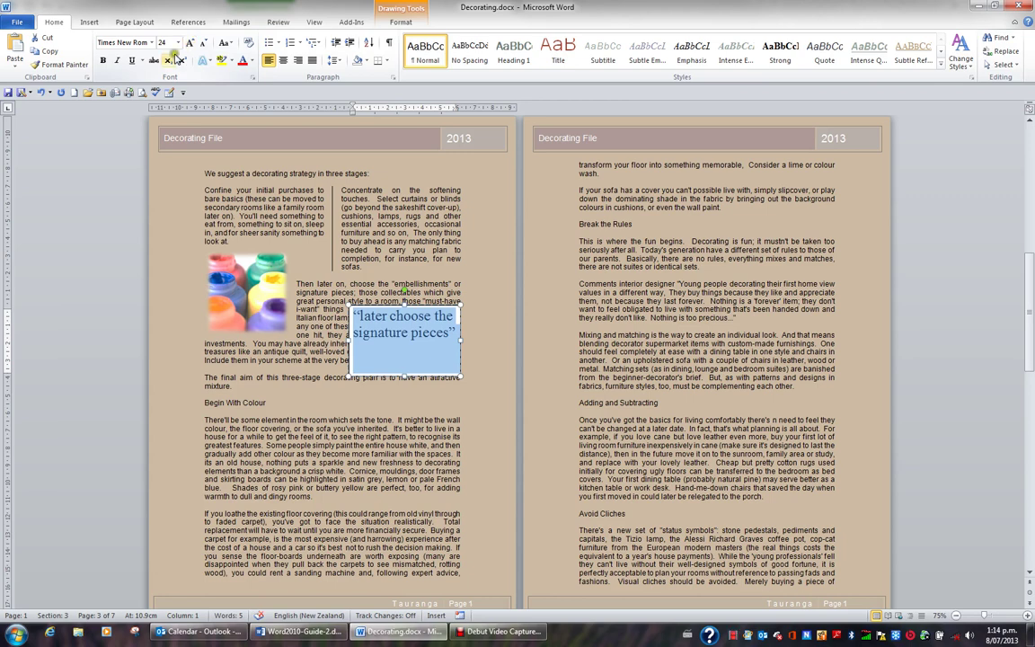
pyautogui.click(117, 60)
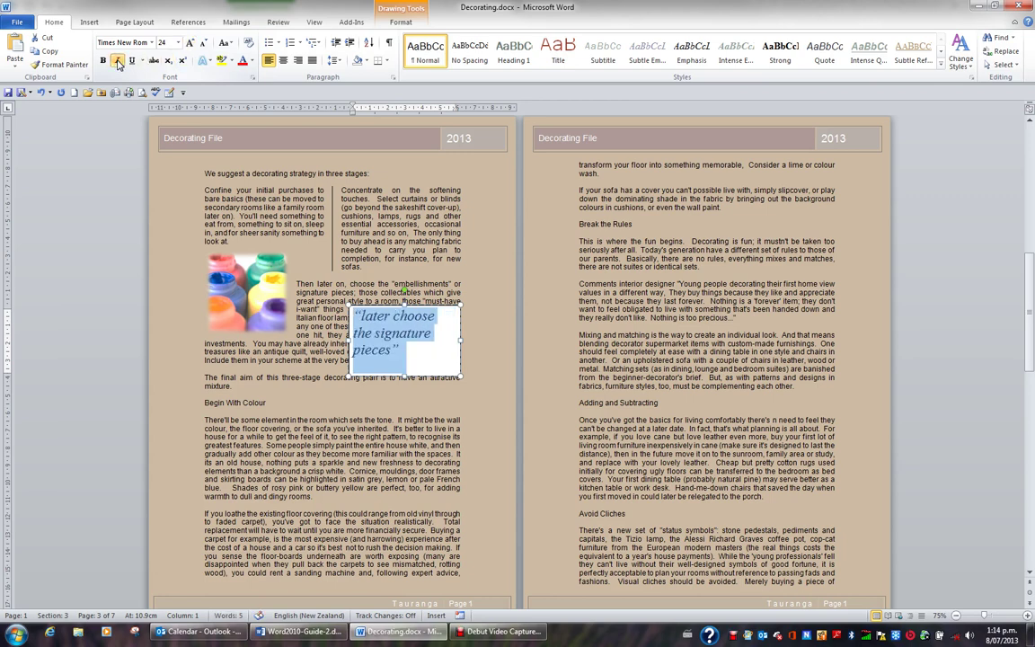
pyautogui.click(283, 61)
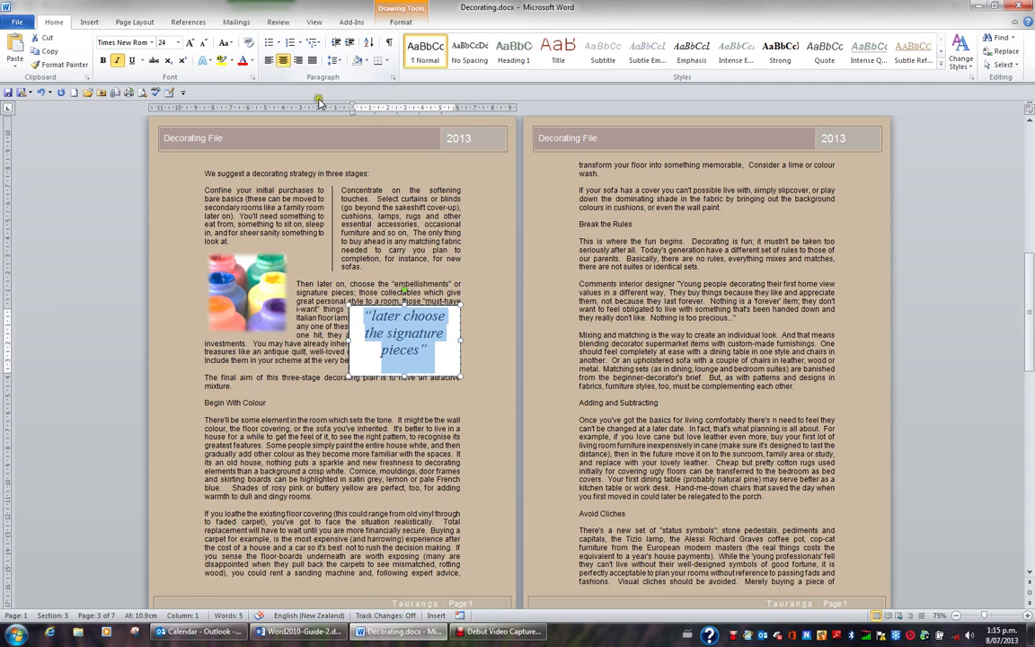
# Apply the grey-green Shape Style with light text to the quote text box
pyautogui.click(459, 312)
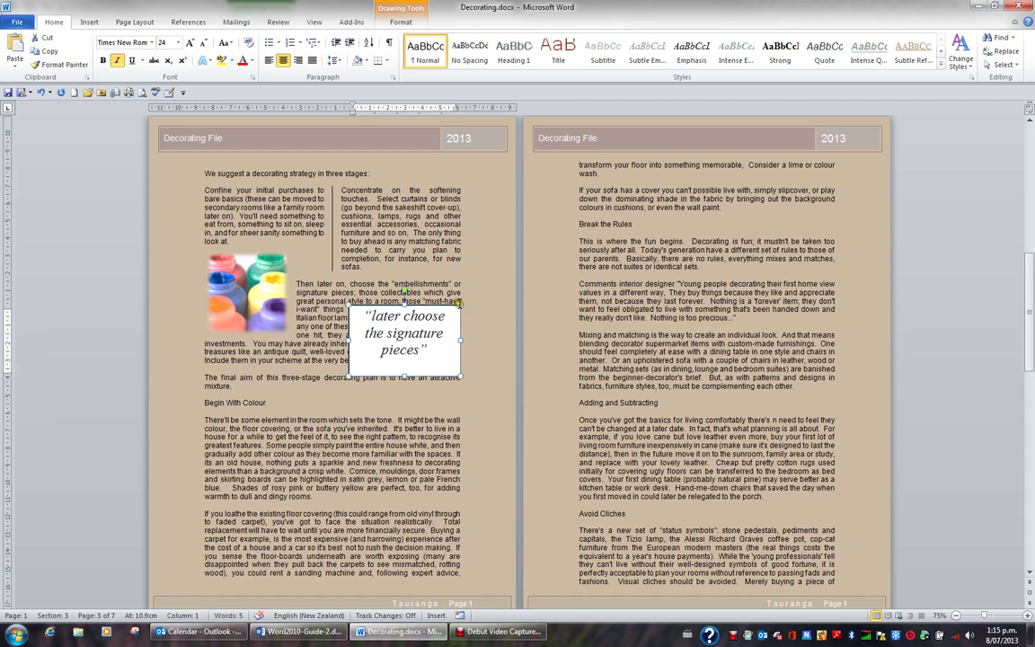
pyautogui.click(401, 23)
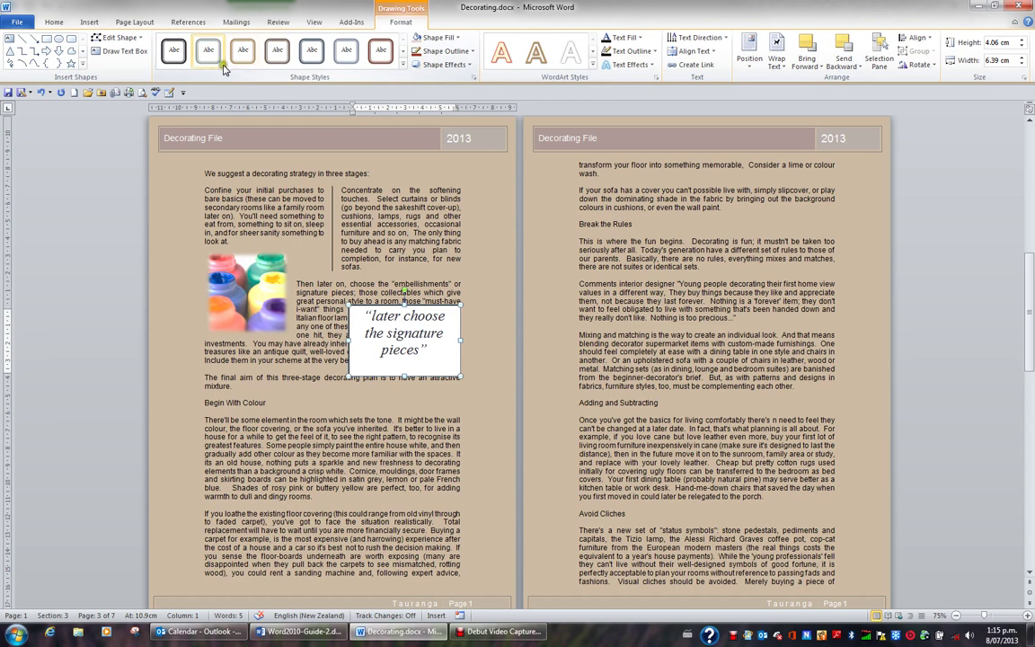
pyautogui.click(405, 71)
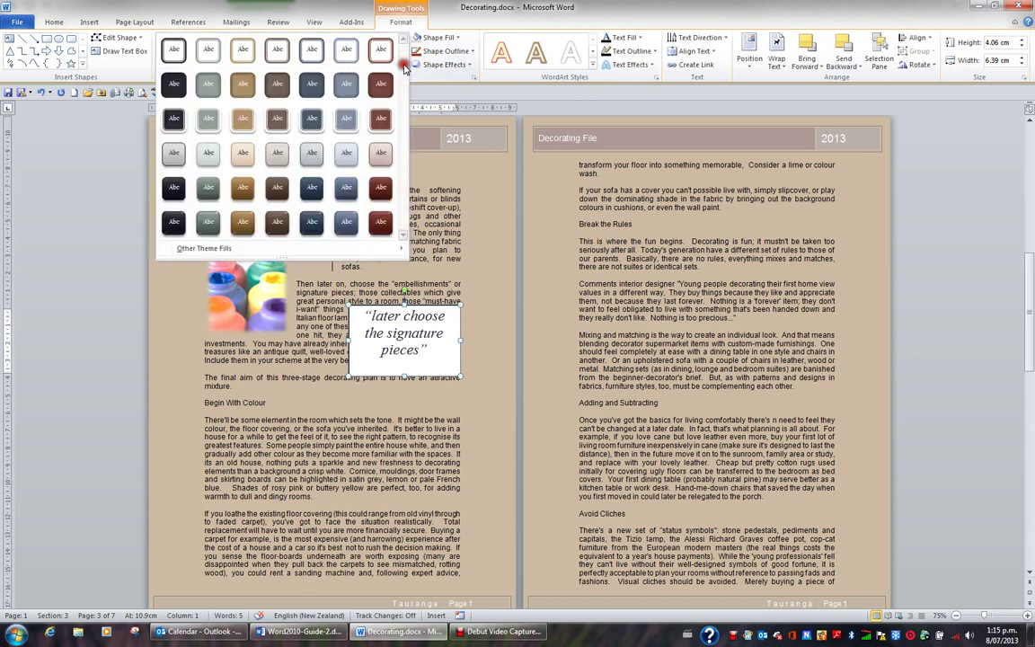
pyautogui.click(215, 122)
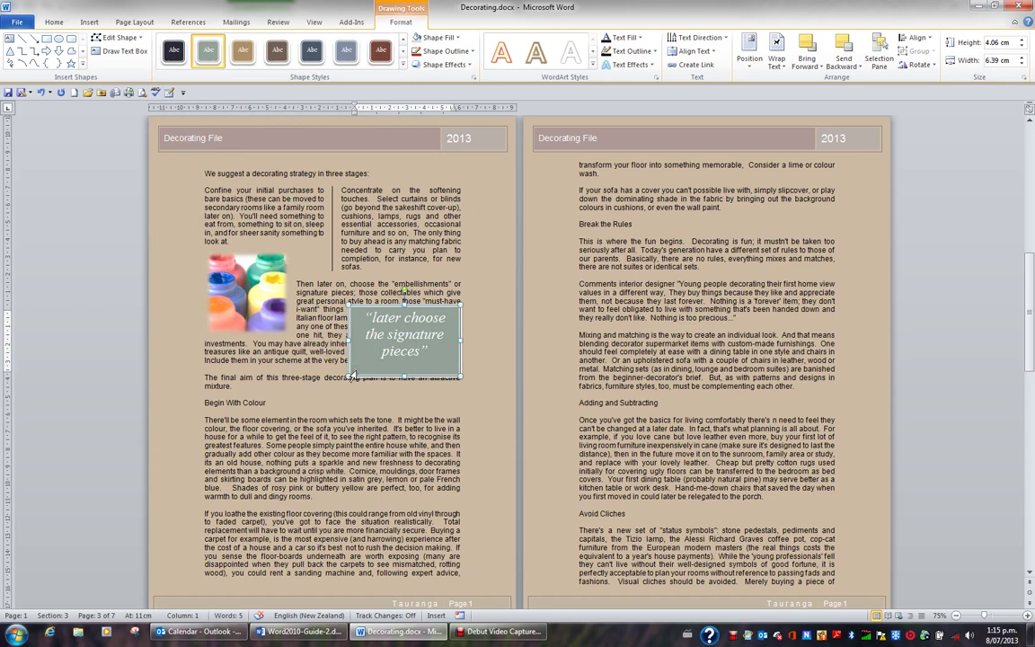
# Set Tight text wrapping on the quote box, move it down into the paragraph, then deselect it
pyautogui.click(778, 61)
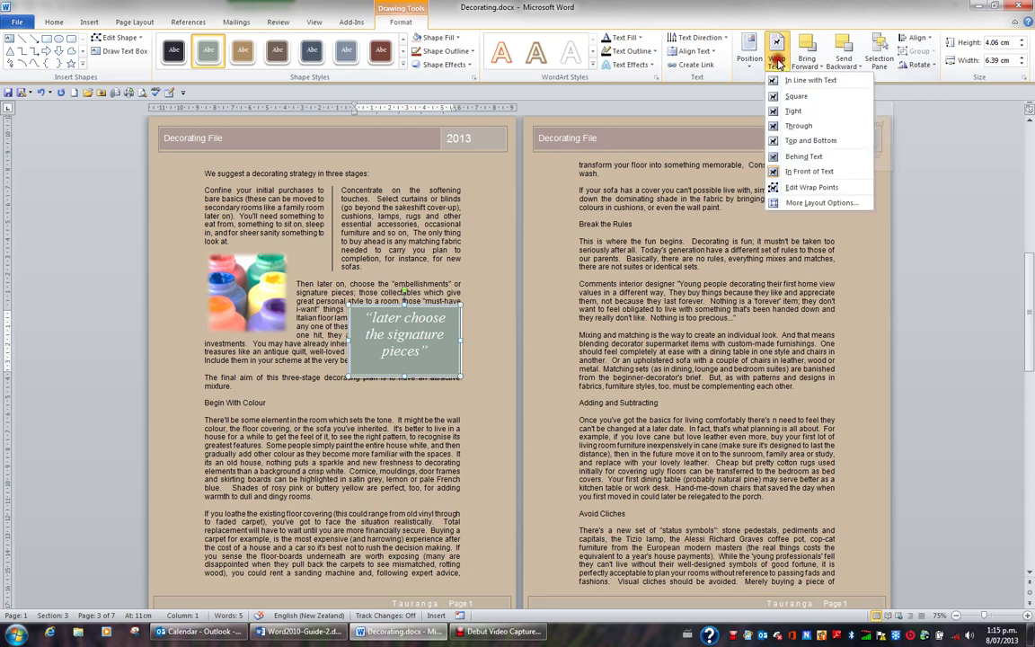
pyautogui.click(789, 111)
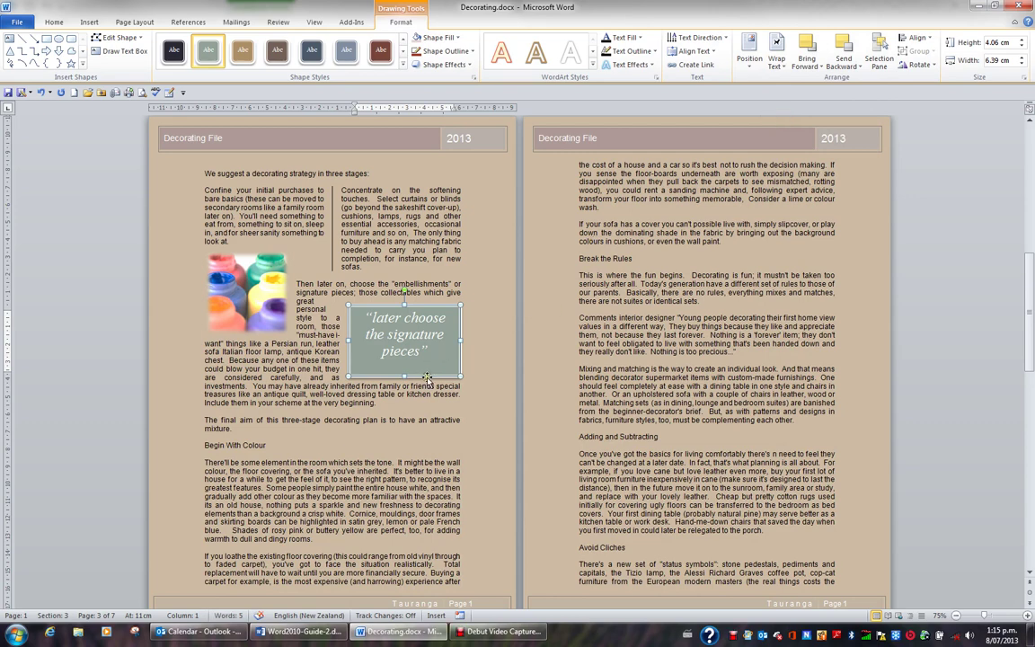
pyautogui.moveTo(428, 378); pyautogui.dragTo(425, 421)
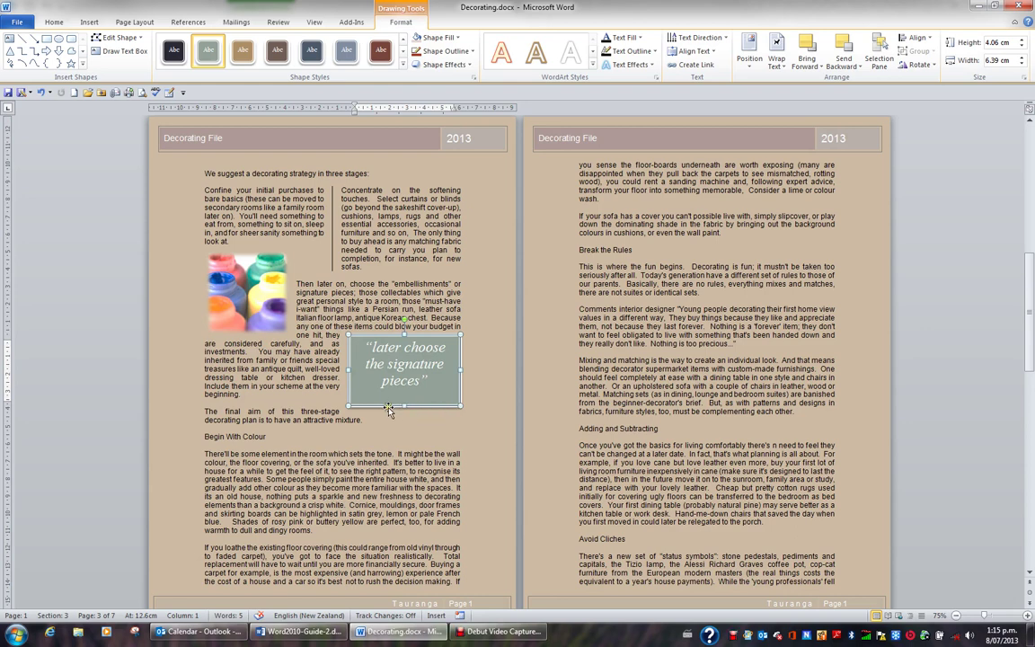
pyautogui.moveTo(352, 405); pyautogui.dragTo(355, 395)
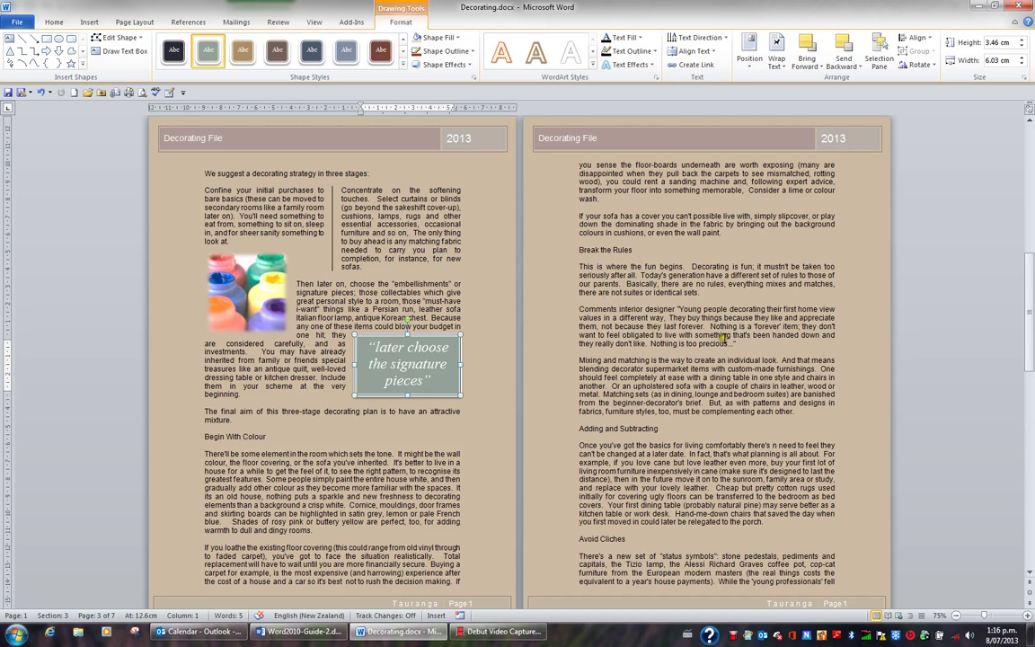
pyautogui.click(655, 297)
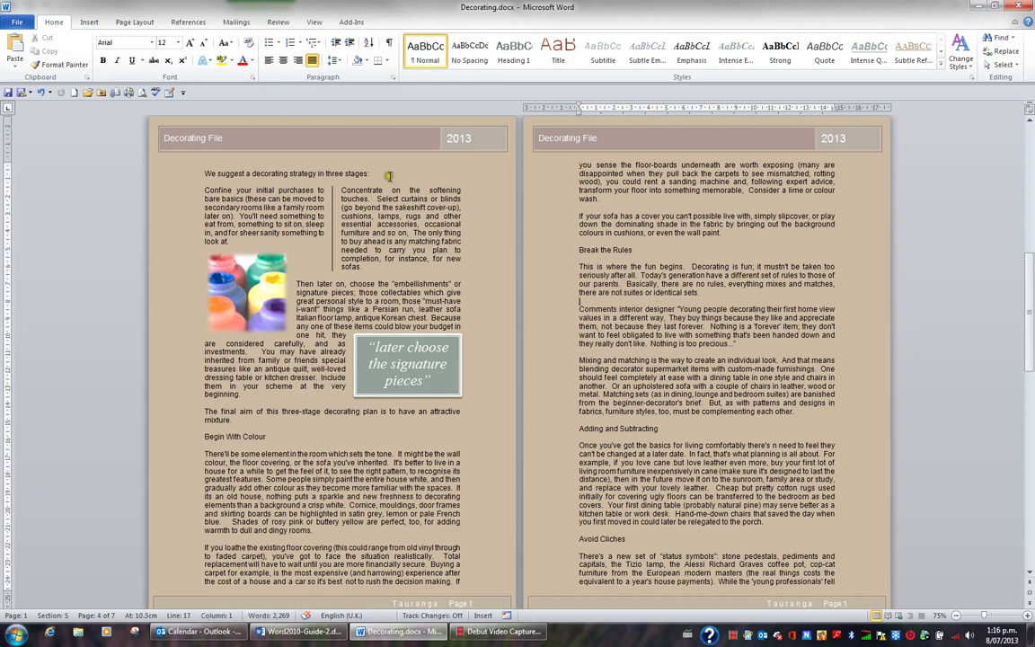
# Insert a Sticky Quote text box from the built-in Text Box gallery beside the Break the Rules paragraph
pyautogui.click(89, 22)
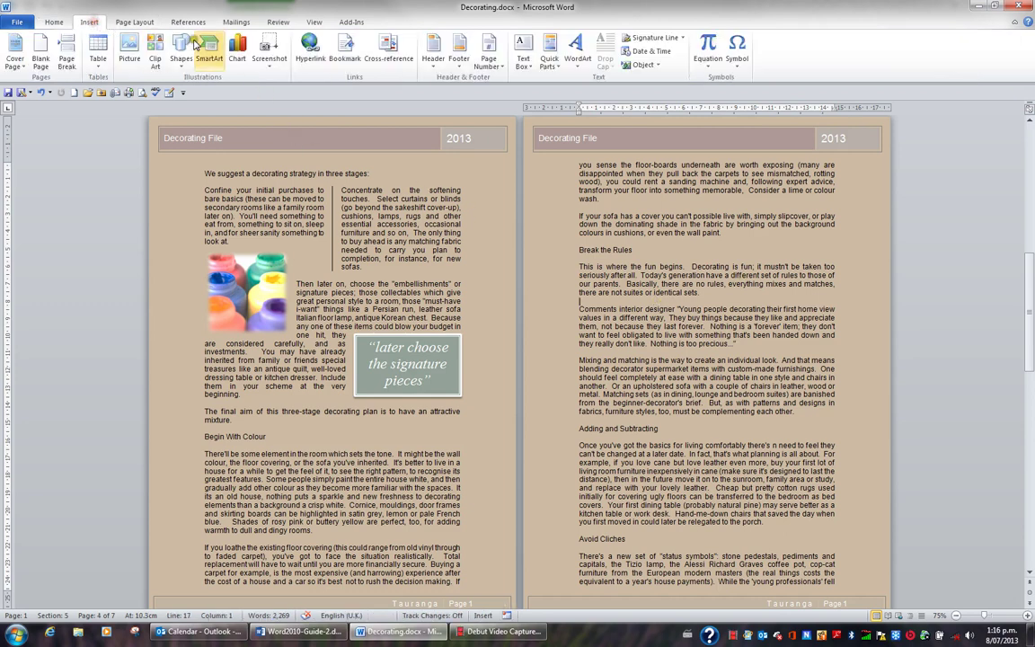
pyautogui.click(524, 59)
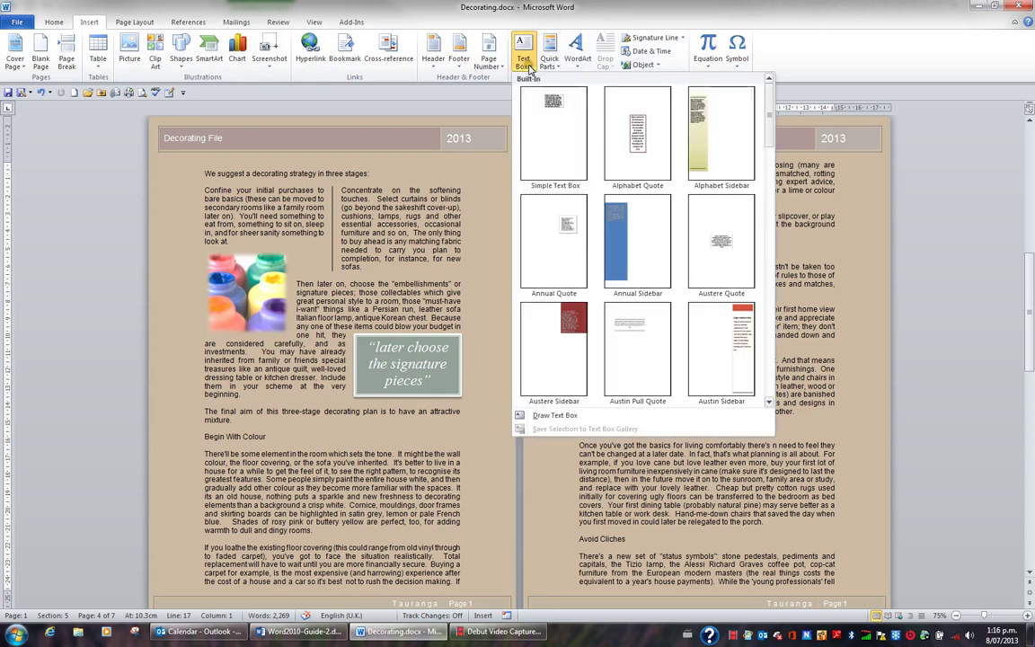
pyautogui.click(770, 402)
pyautogui.click(769, 401)
pyautogui.click(769, 401)
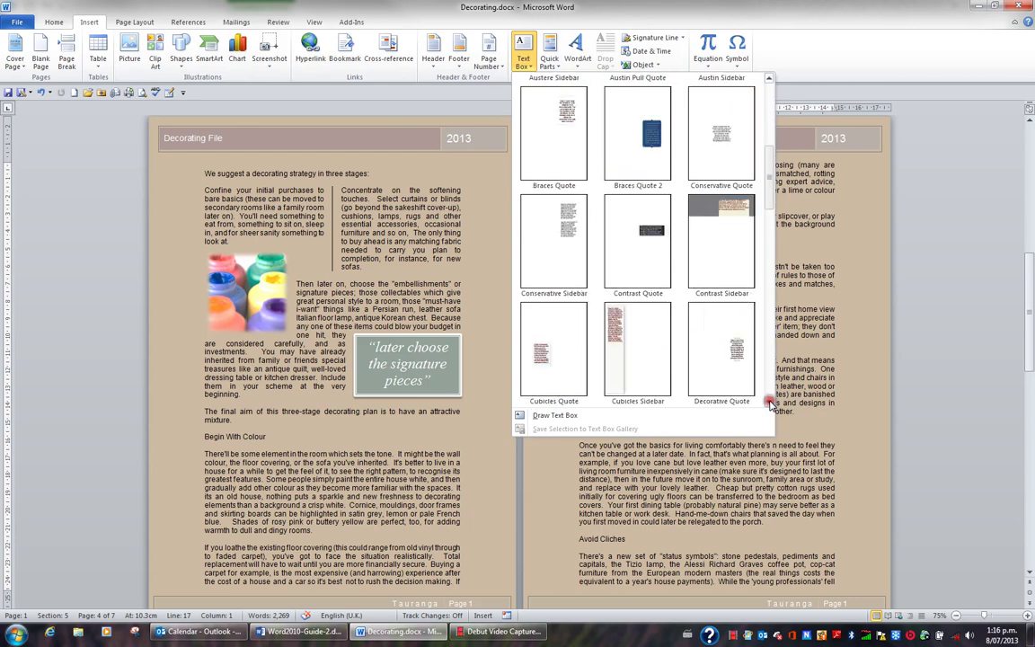
pyautogui.click(770, 401)
pyautogui.click(770, 401)
pyautogui.click(769, 402)
pyautogui.click(770, 402)
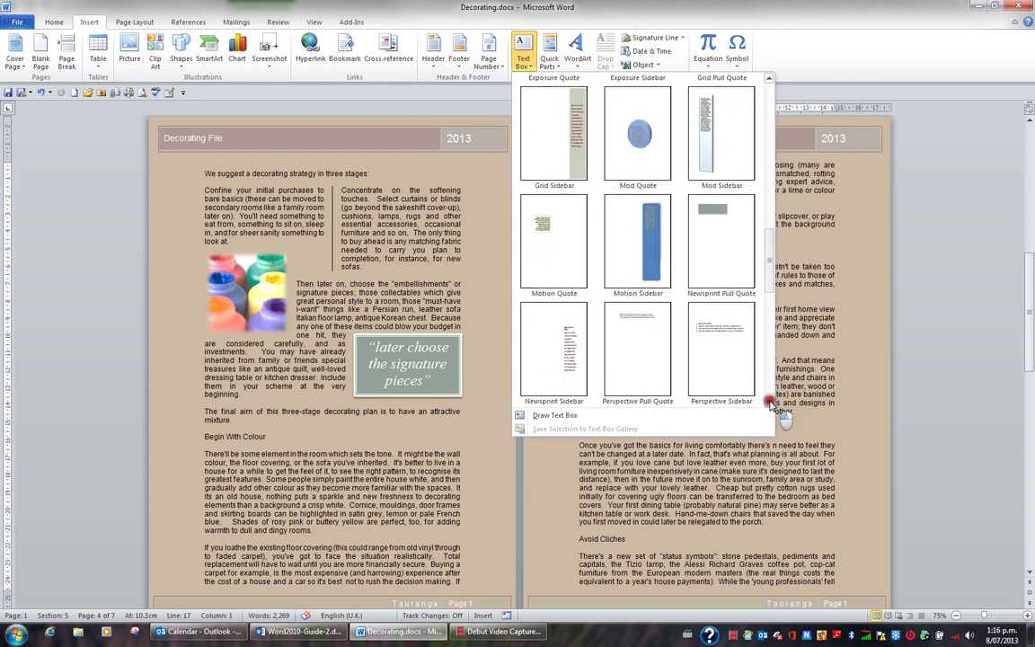
pyautogui.click(770, 401)
pyautogui.click(770, 402)
pyautogui.click(770, 402)
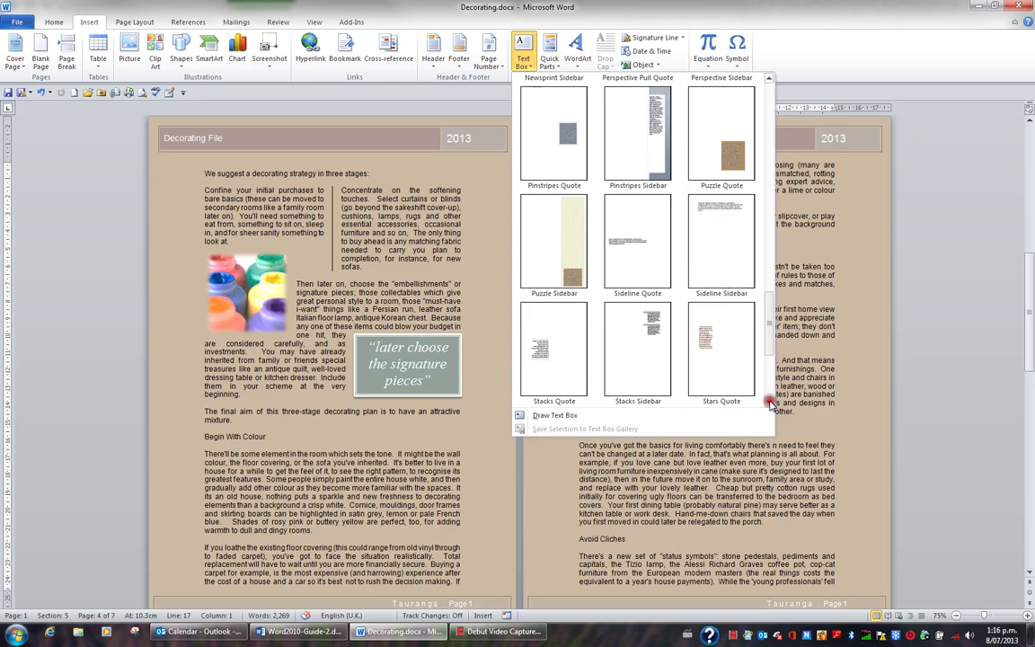
pyautogui.click(770, 401)
pyautogui.click(770, 401)
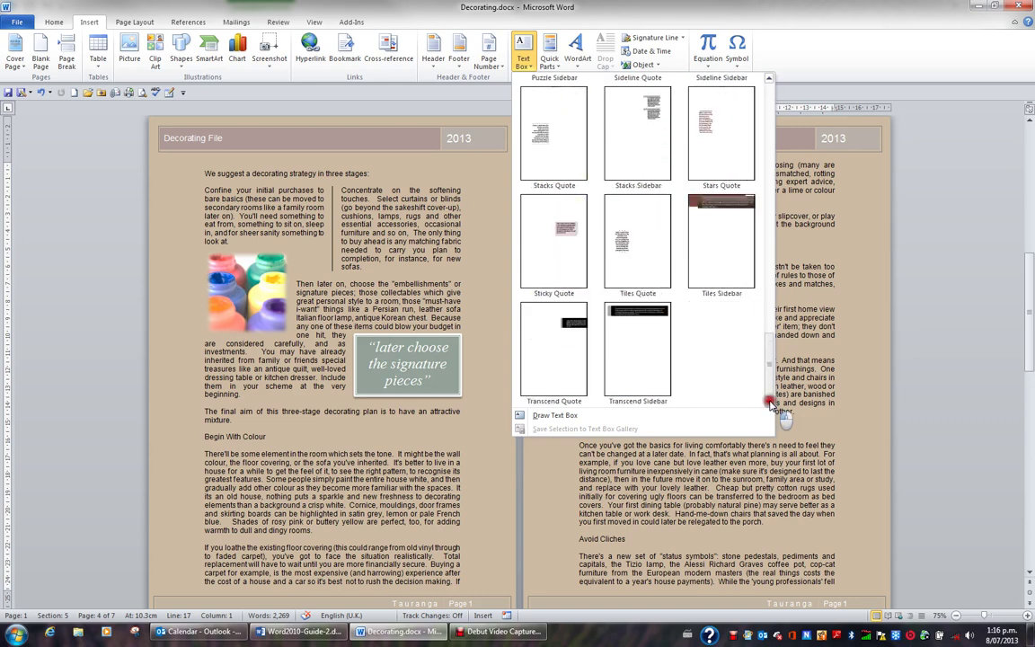
pyautogui.click(570, 254)
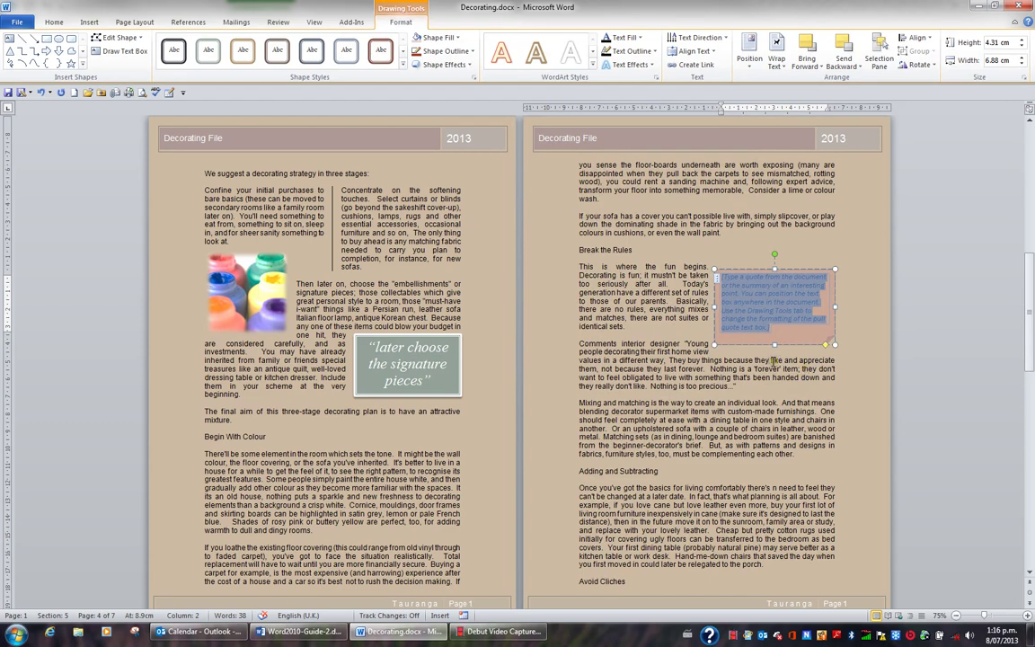
# Replace the Sticky Quote placeholder with 'Break the Rules be Creative' and select the text
pyautogui.press('Delete')
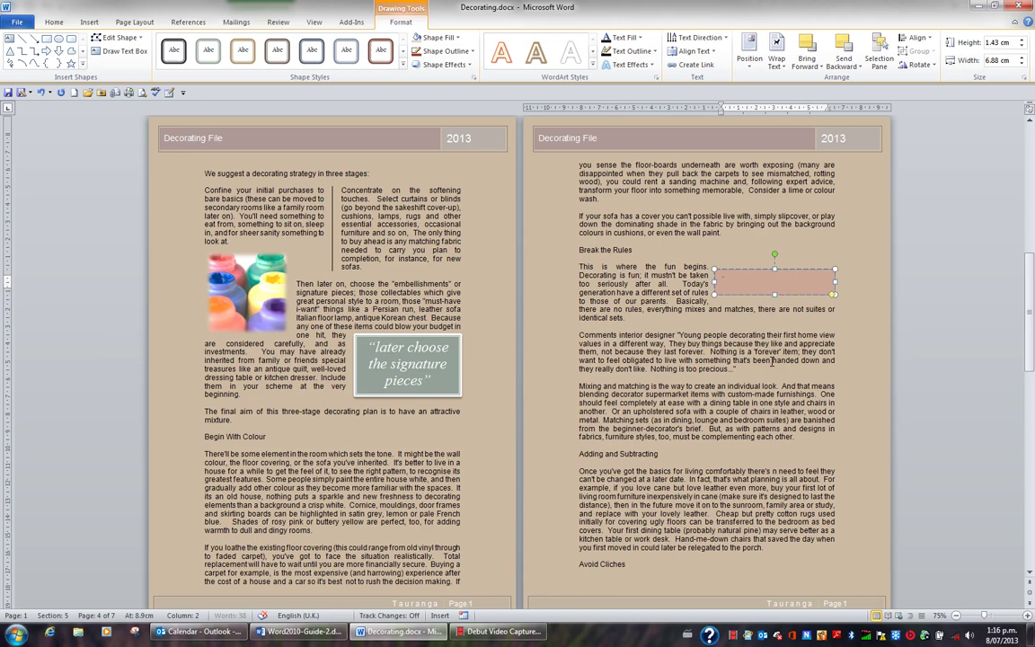
pyautogui.write('Break the R')
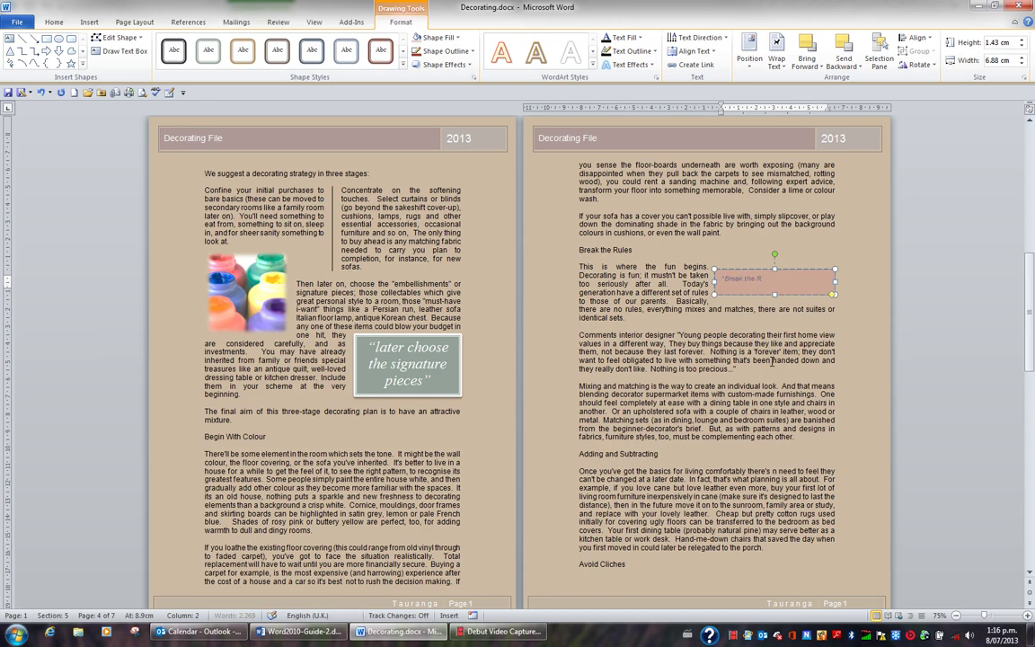
pyautogui.write('ules be ')
pyautogui.write('Oriative')
pyautogui.write('"')
pyautogui.moveTo(812, 281); pyautogui.dragTo(720, 279)
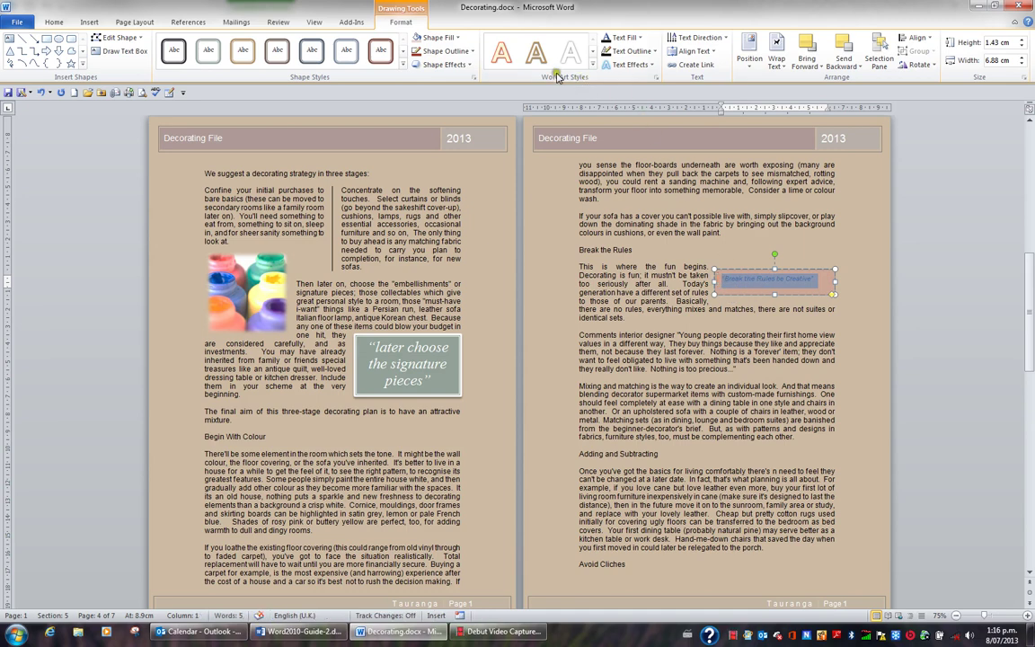
# Give the quote a Gradient Fill WordArt style, 22 pt size, no italic, centred alignment
pyautogui.click(592, 67)
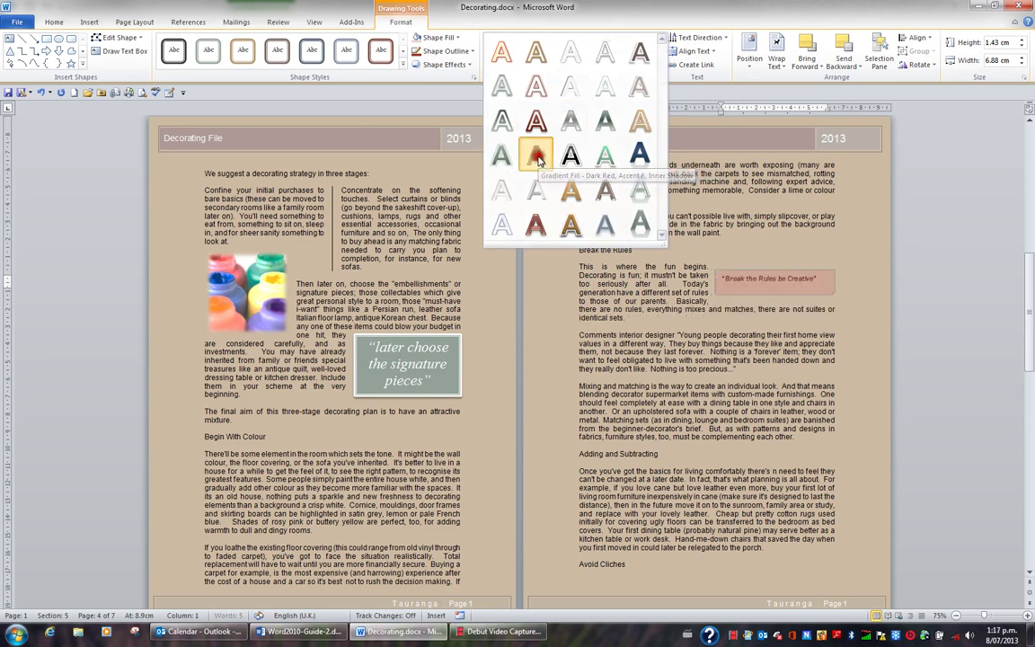
pyautogui.click(536, 156)
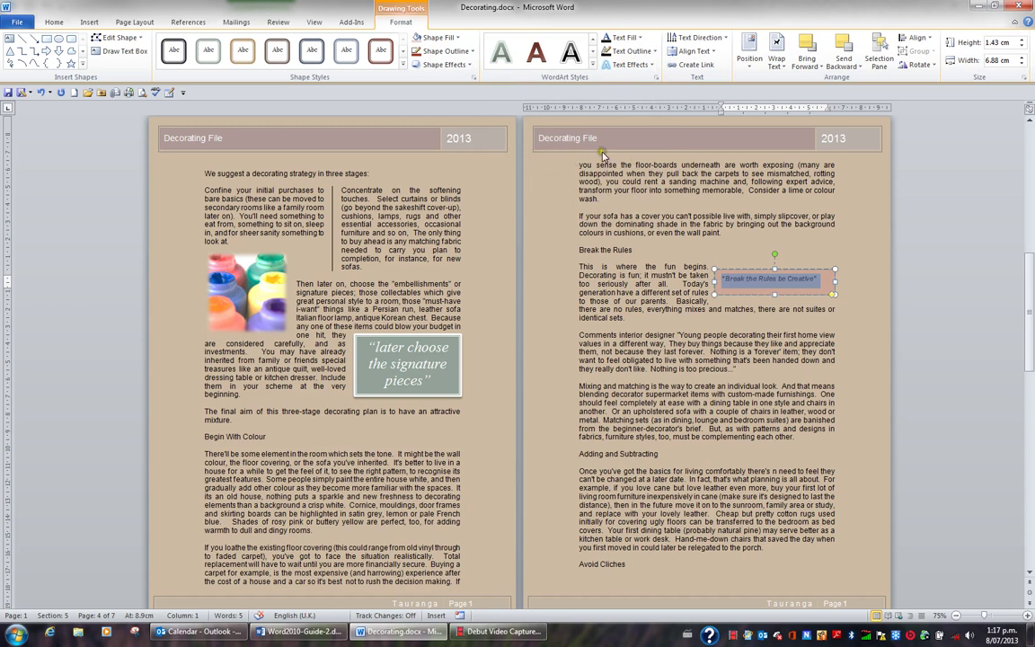
pyautogui.click(59, 25)
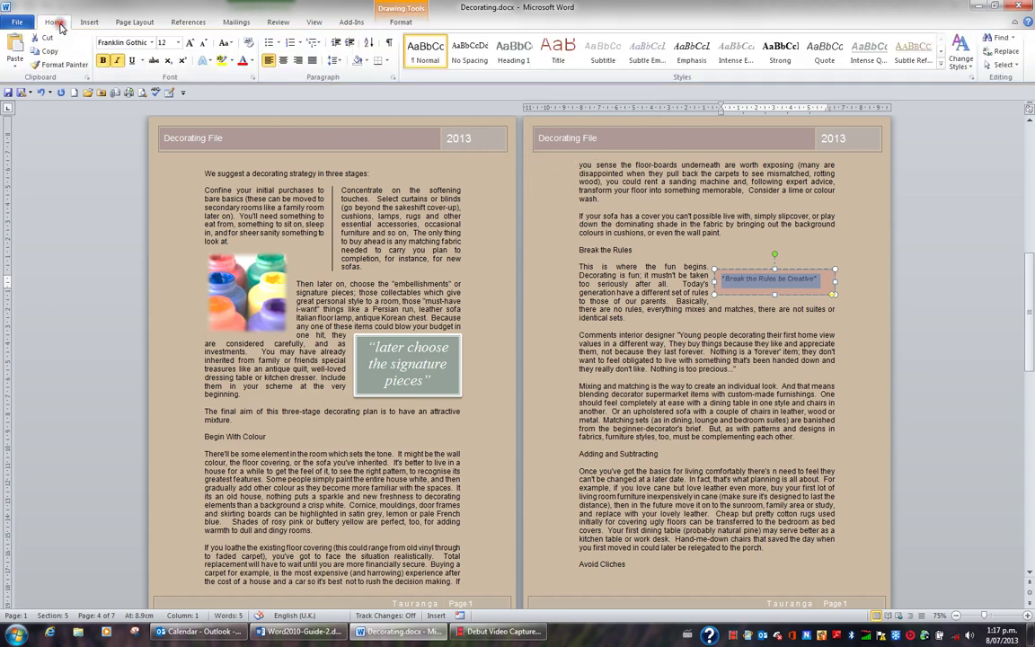
pyautogui.click(191, 44)
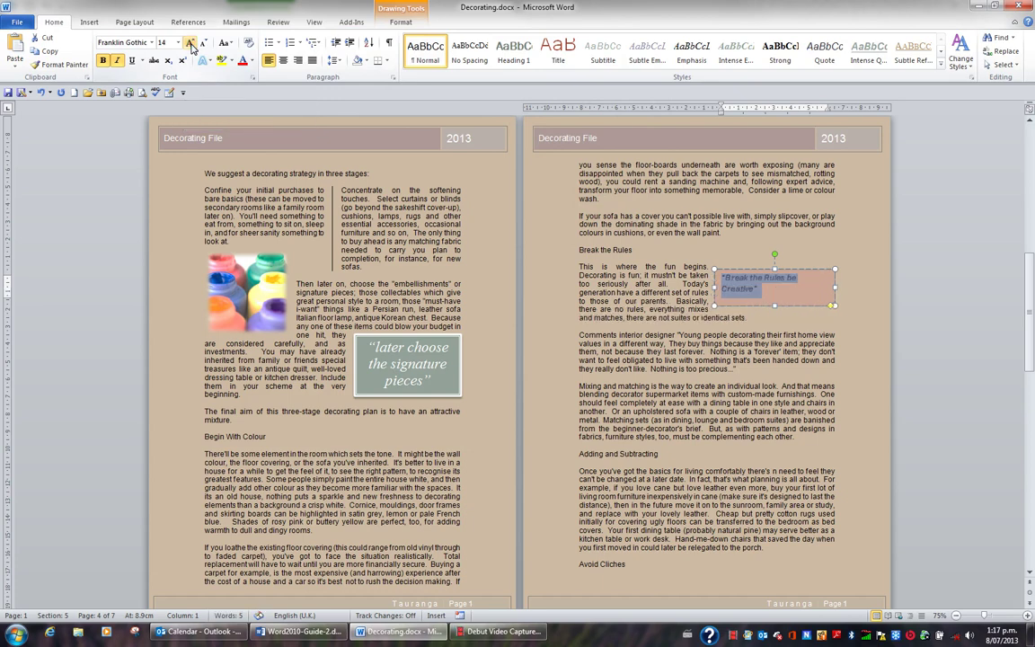
pyautogui.click(191, 44)
pyautogui.click(191, 44)
pyautogui.click(190, 44)
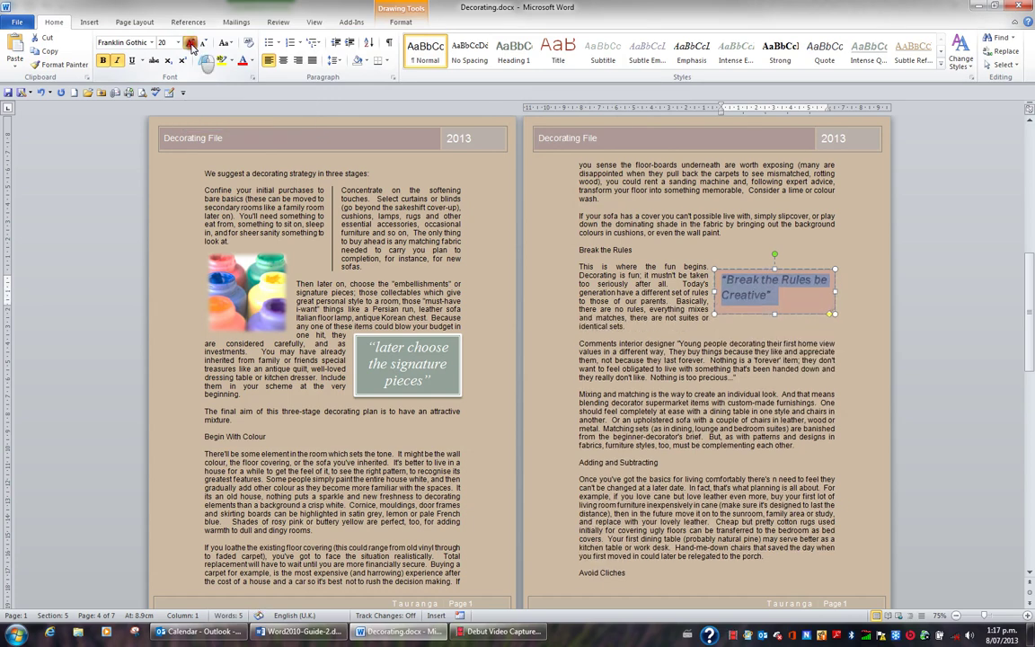
pyautogui.click(191, 44)
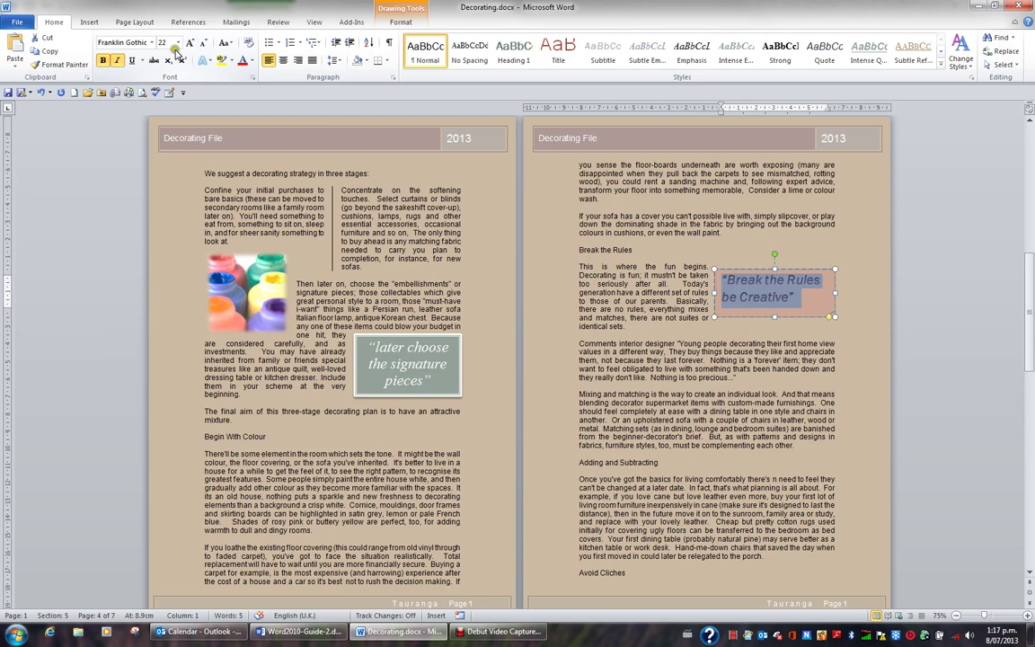
pyautogui.click(119, 63)
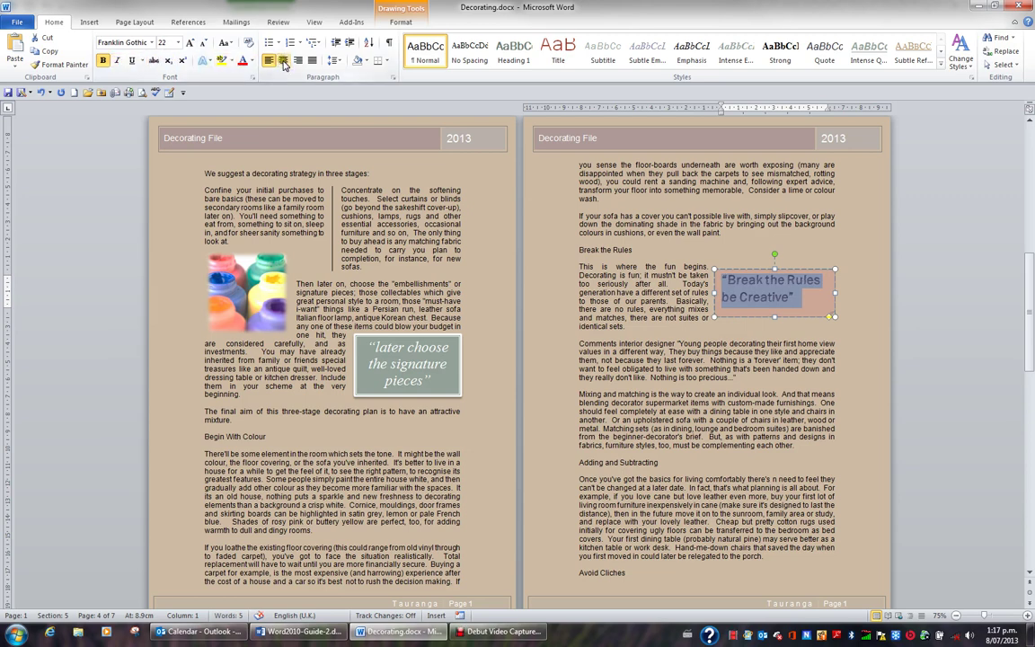
pyautogui.click(283, 61)
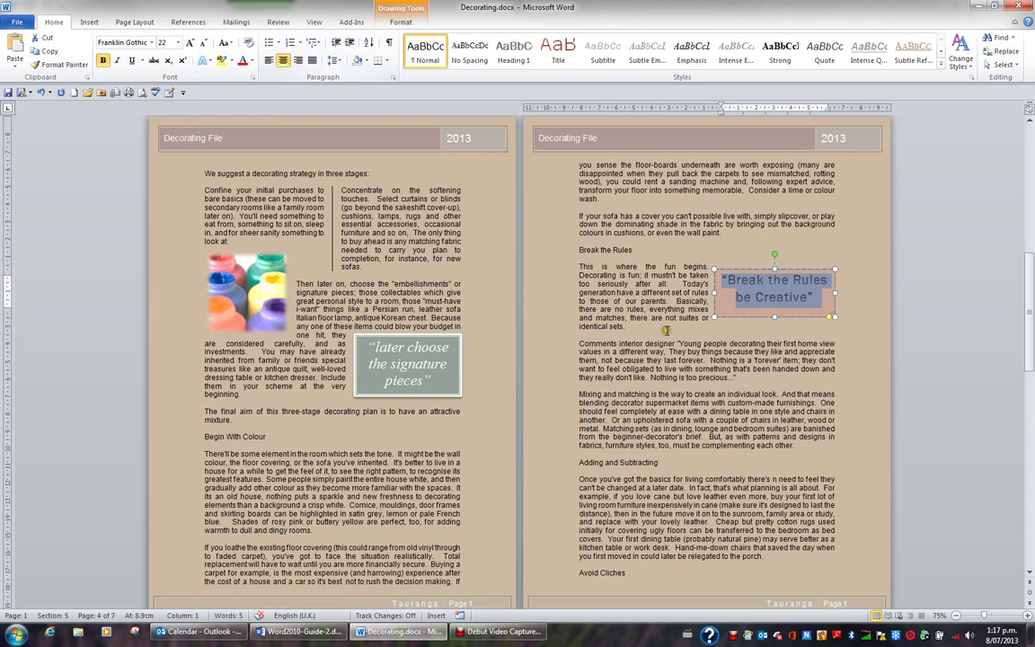
pyautogui.click(824, 334)
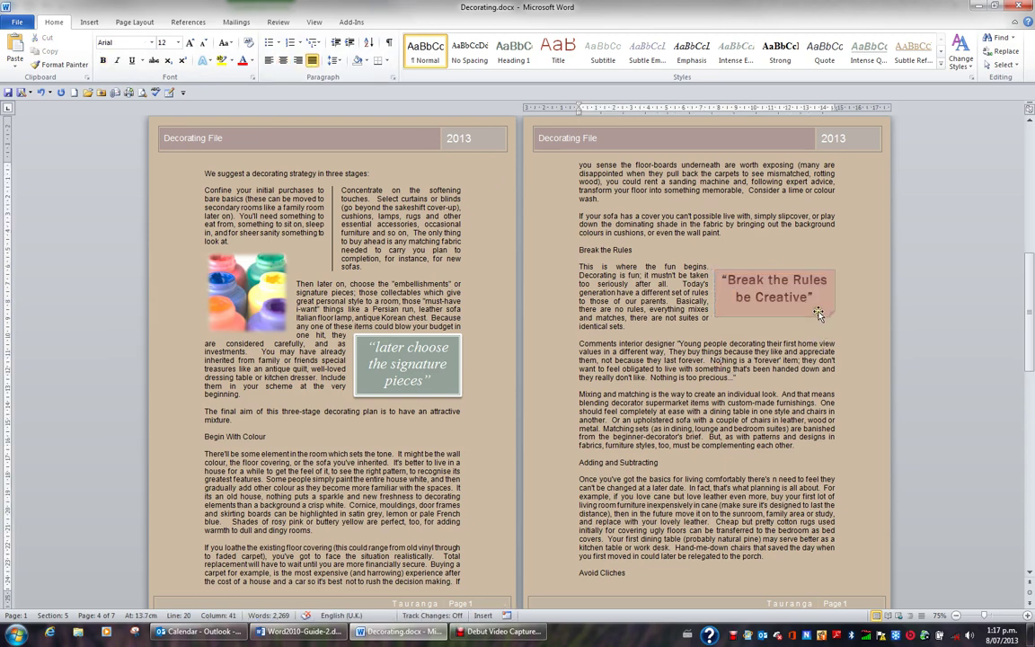